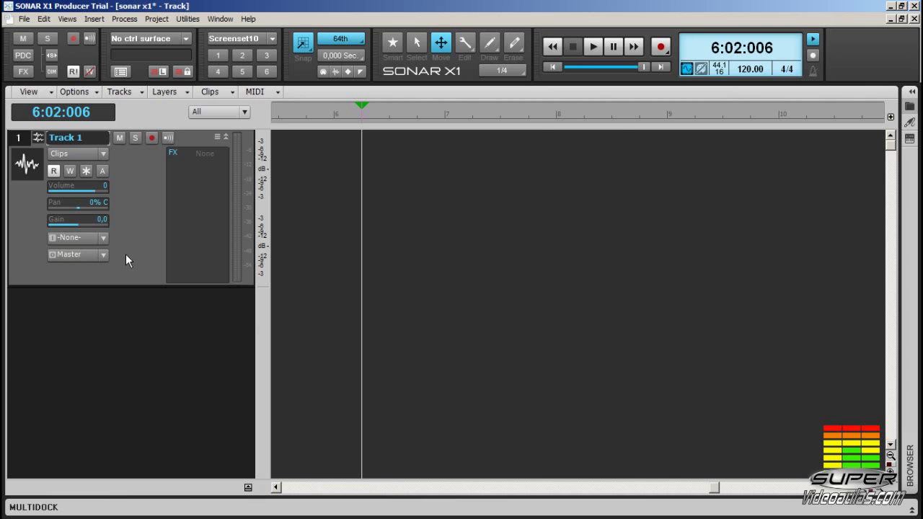
Delete audio track 1 and remove the Addictive Drums synth from the project
right_click(131, 253)
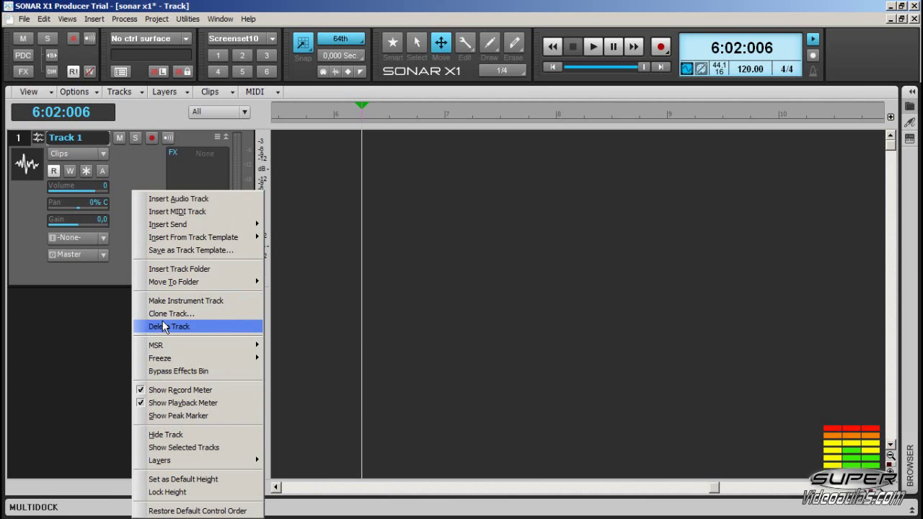
click(163, 323)
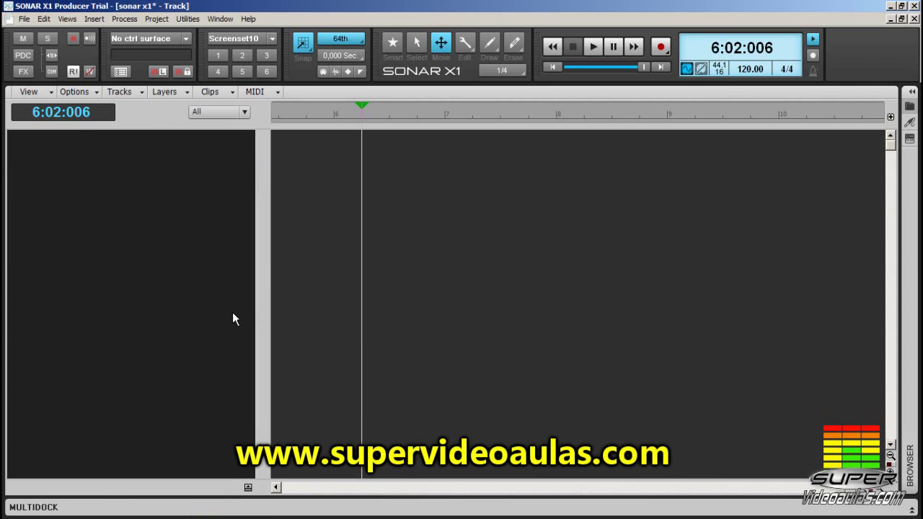
key(alt+8)
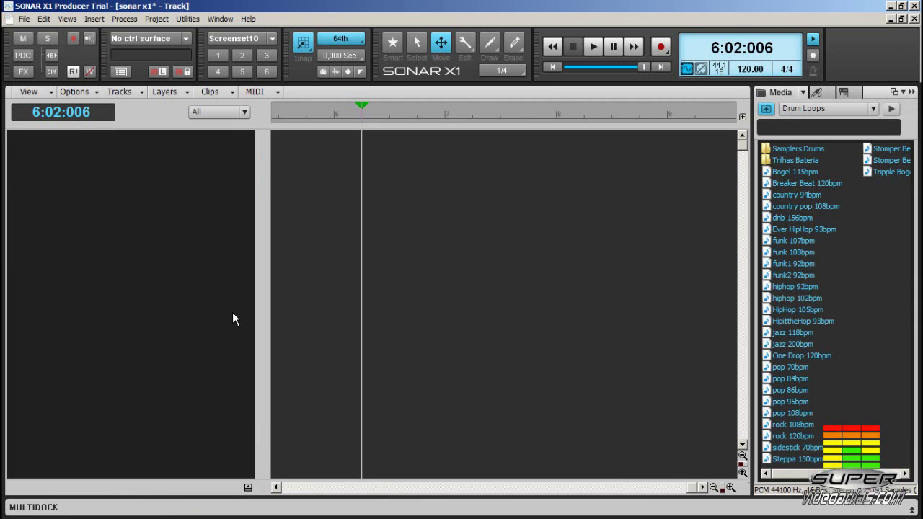
click(847, 92)
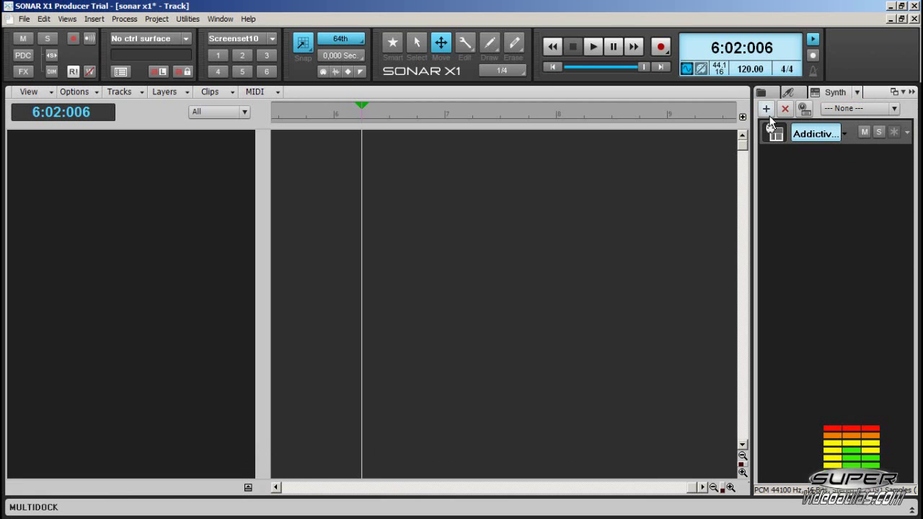
click(785, 109)
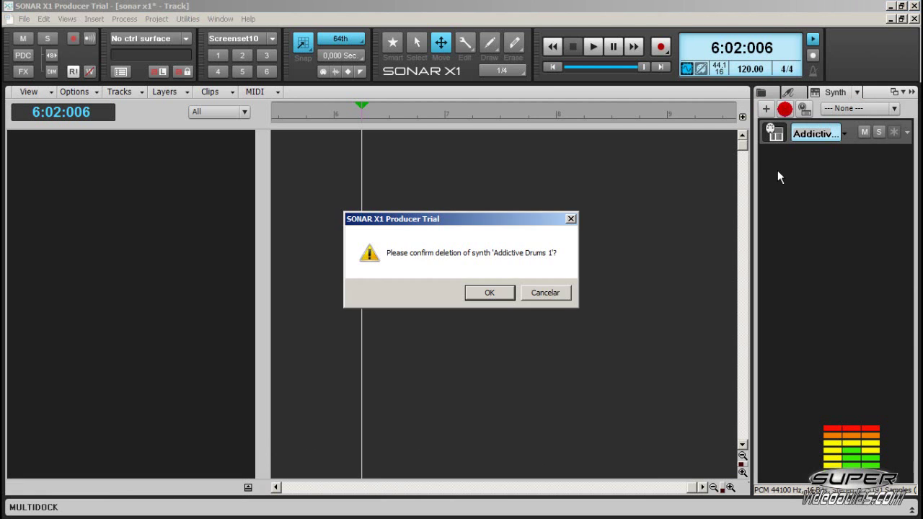
key(Return)
Insert the 4Front Piano soft synth as a Simple Instrument Track, with its Synth Property Page set to open
click(767, 109)
click(876, 132)
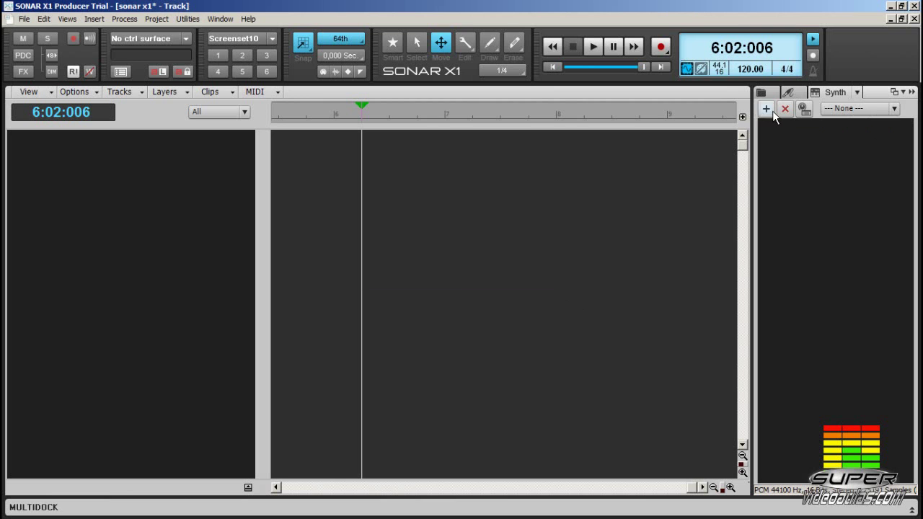
click(767, 108)
mouse_move(775, 127)
mouse_move(729, 181)
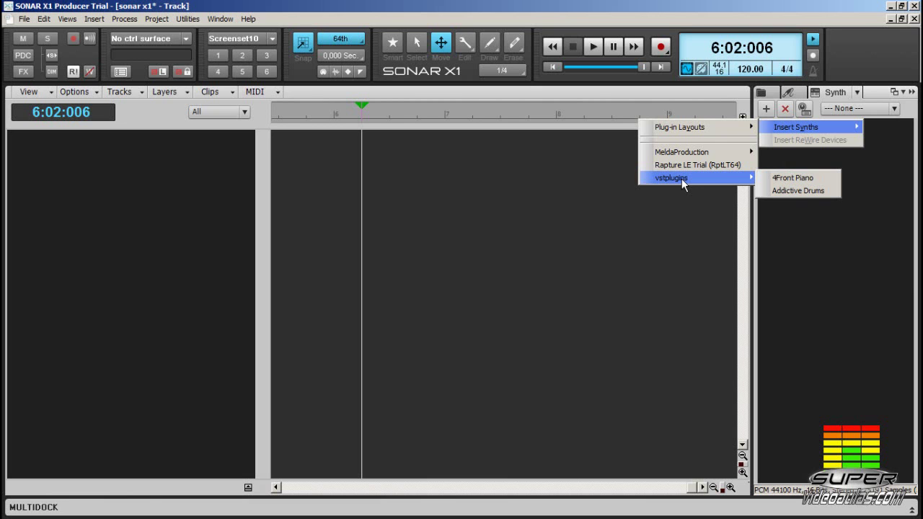
click(797, 178)
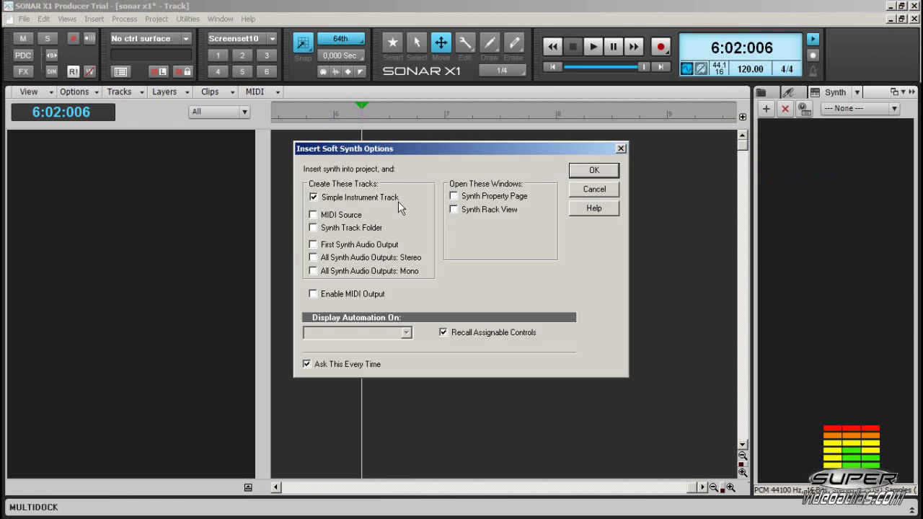
click(453, 195)
click(595, 171)
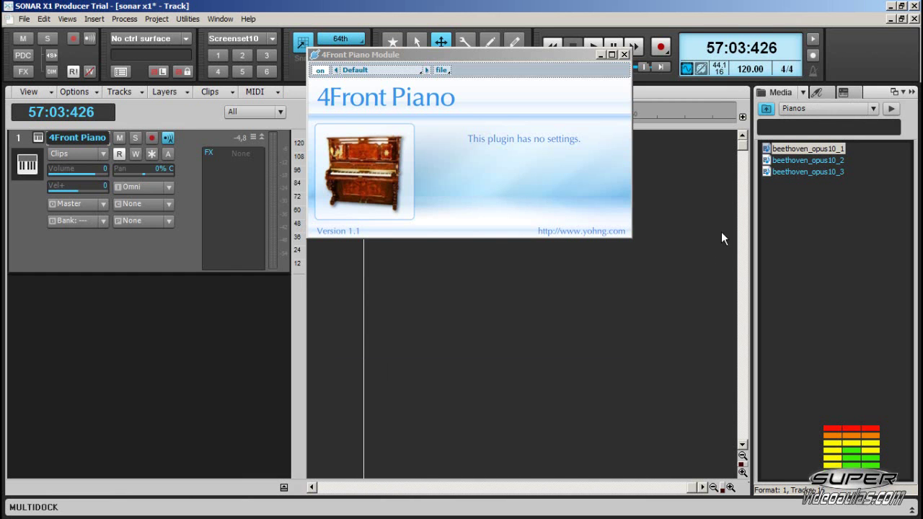
Check the synth preview output and audition beethoven_opus10_3 and beethoven_opus10_2 from the Pianos folder through 4Front Piano
click(803, 93)
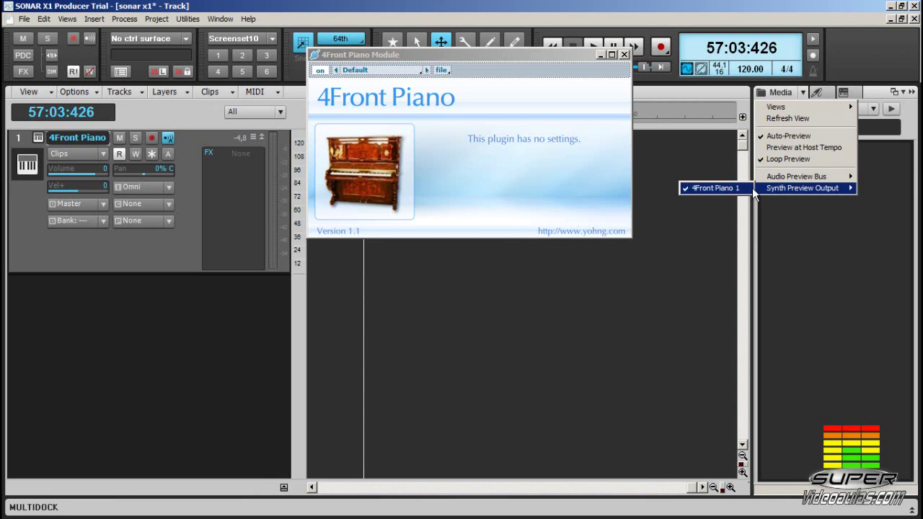
click(821, 233)
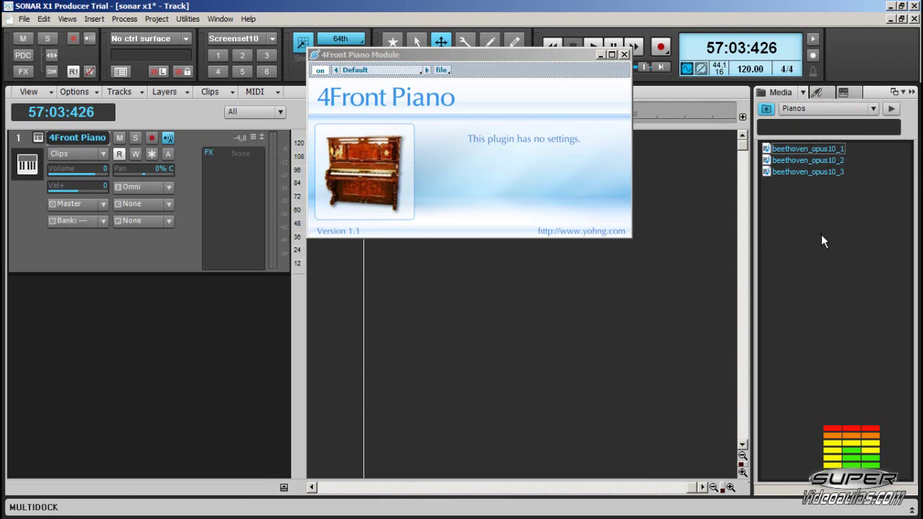
click(828, 172)
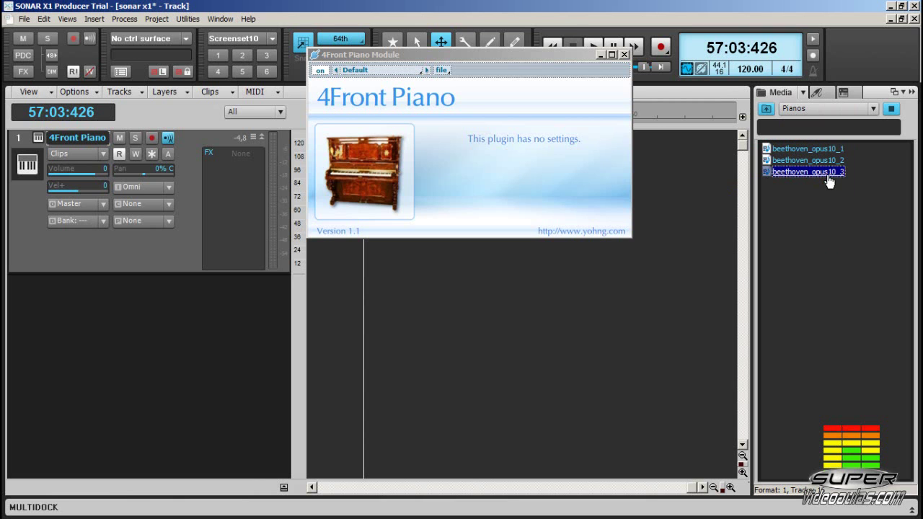
click(829, 162)
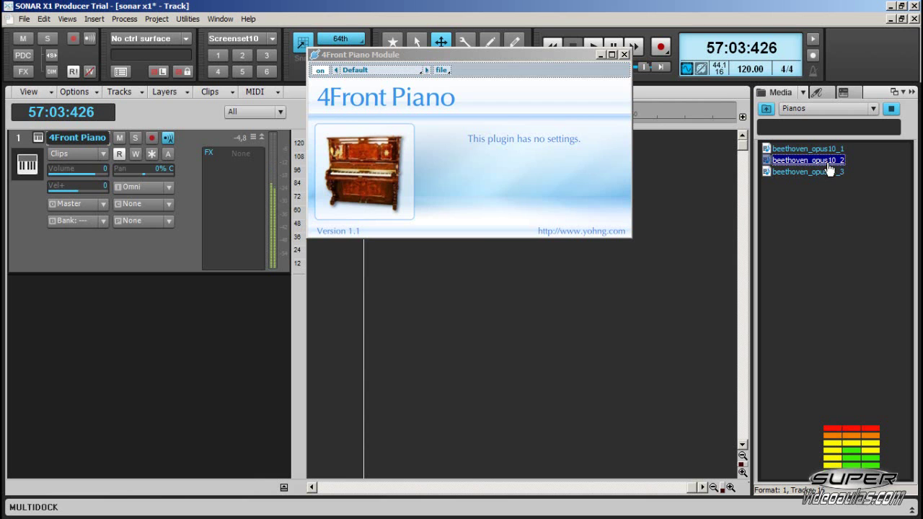
click(600, 55)
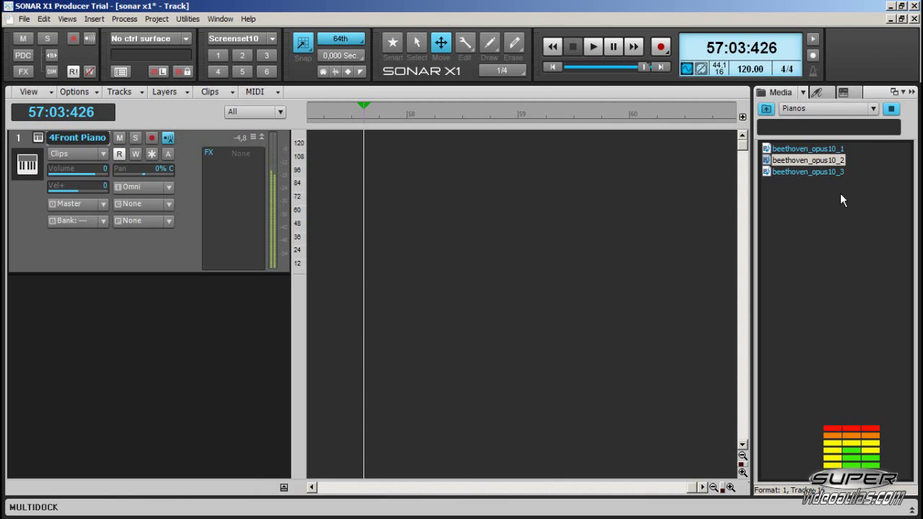
click(891, 109)
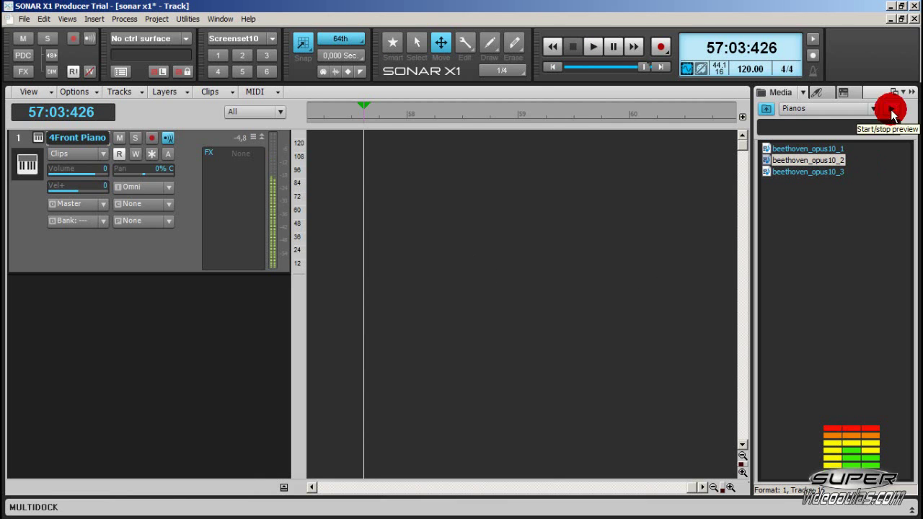
Turn off Auto-Preview for the media files and select beethoven_opus10_2
click(802, 92)
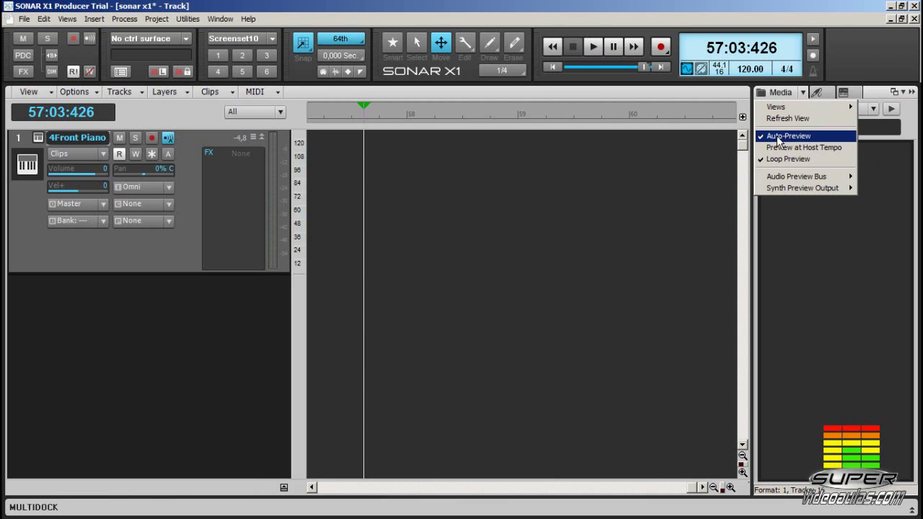
click(779, 137)
click(815, 160)
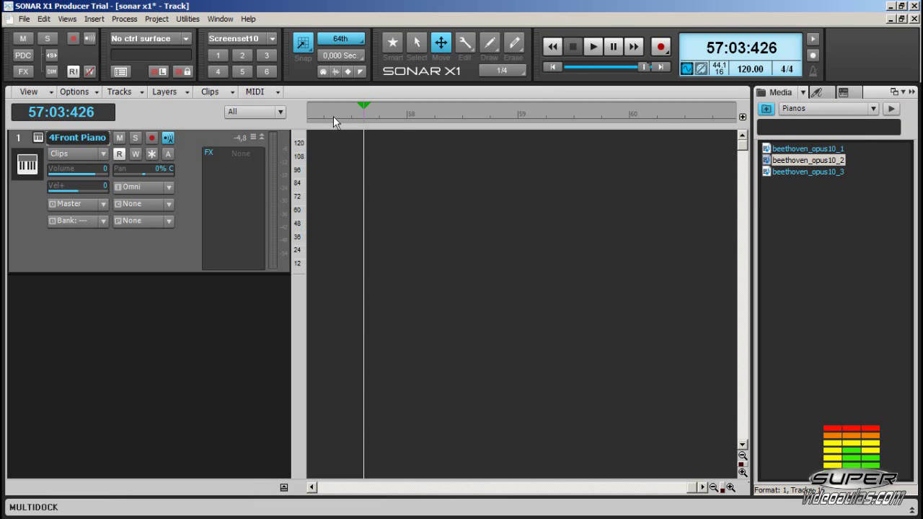
Place the beethoven_opus10_2 MIDI file on the 4Front Piano track at the project start
key(w)
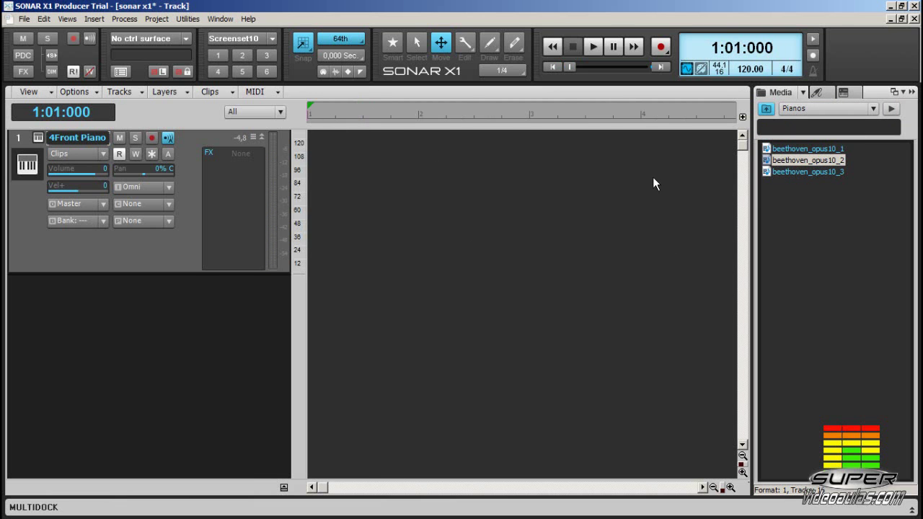
drag(806, 160, 441, 186)
drag(349, 180, 347, 186)
drag(411, 181, 373, 181)
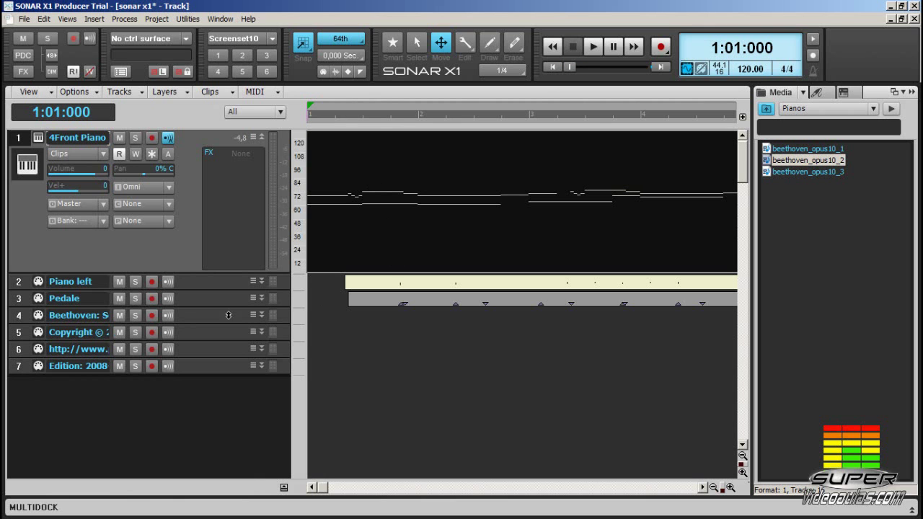
Delete the extra imported MIDI tracks 2 to 7, keeping only the 4Front Piano track
click(218, 281)
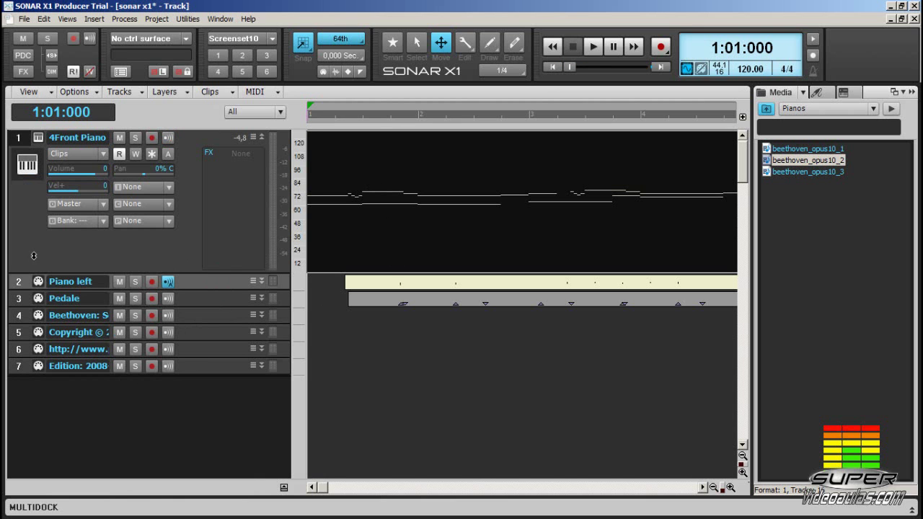
click(19, 281)
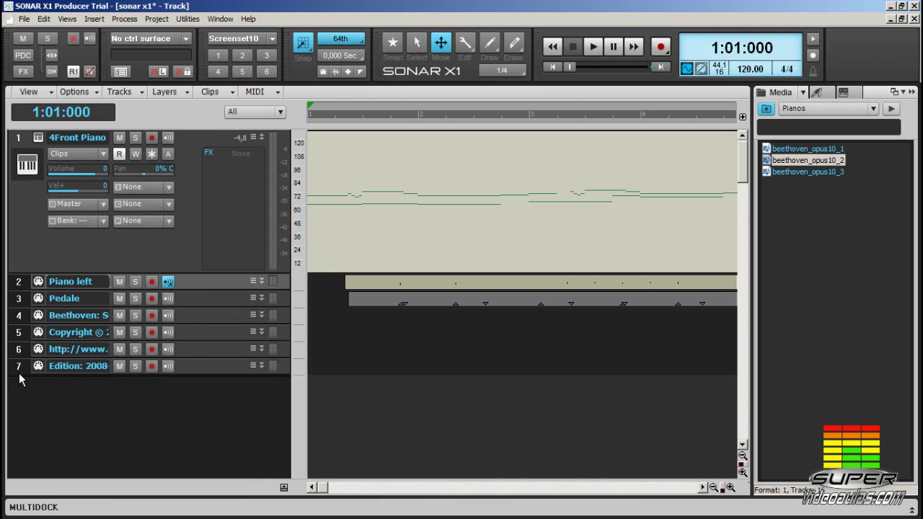
right_click(18, 369)
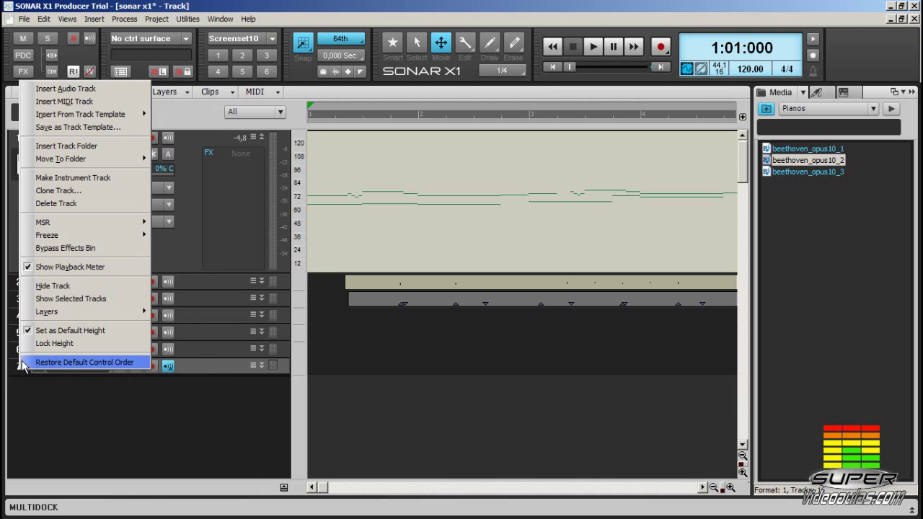
click(56, 204)
Try importing beethoven_opus10_2 a second time at position 139:02:180, after the existing clip, and undo the import
click(681, 115)
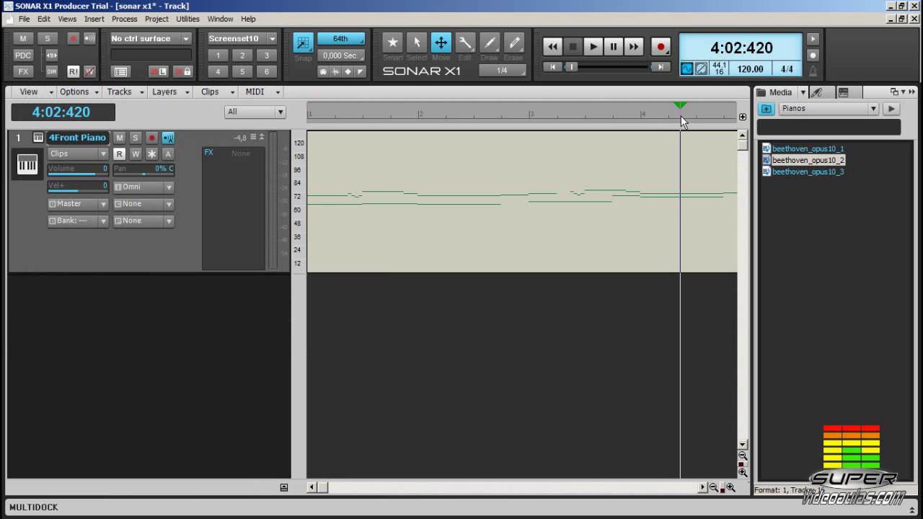
key(z)
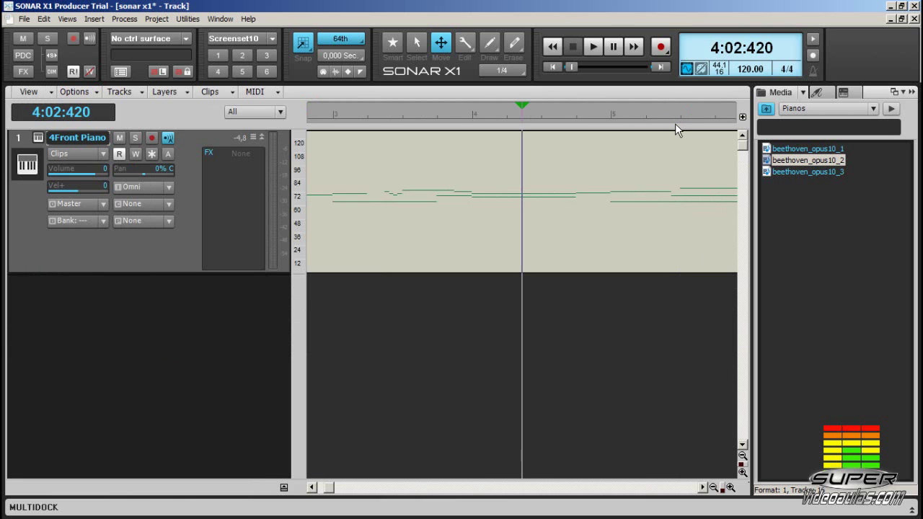
key(u)
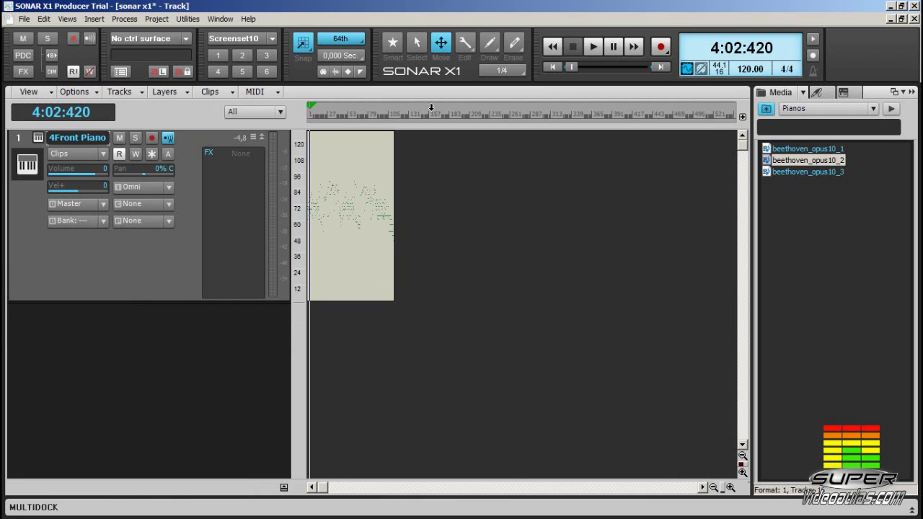
click(416, 112)
double_click(840, 160)
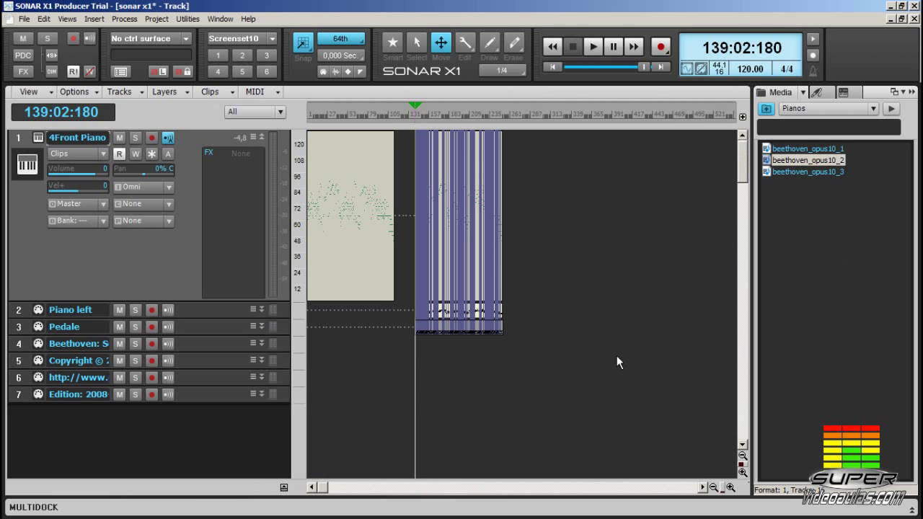
key(ctrl+z)
Play the piano clip from the project start and stop it around measure 11
click(356, 115)
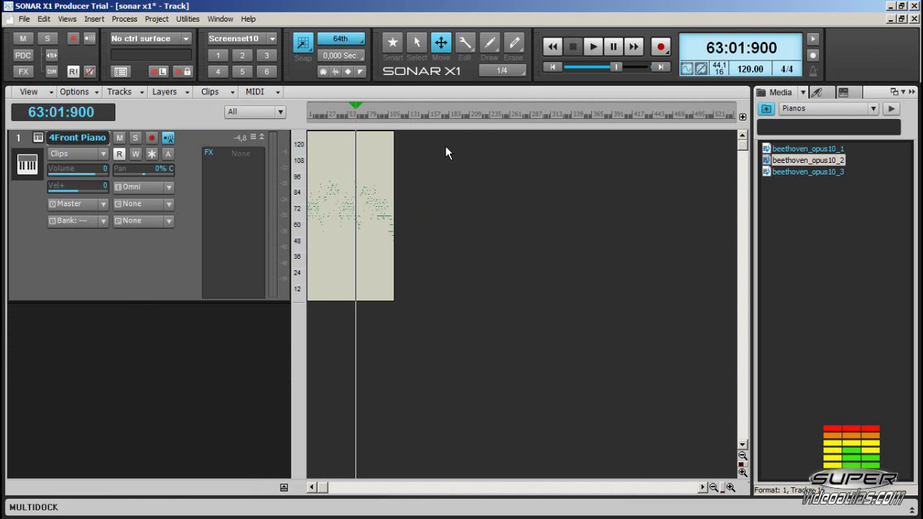
key(w)
key(space)
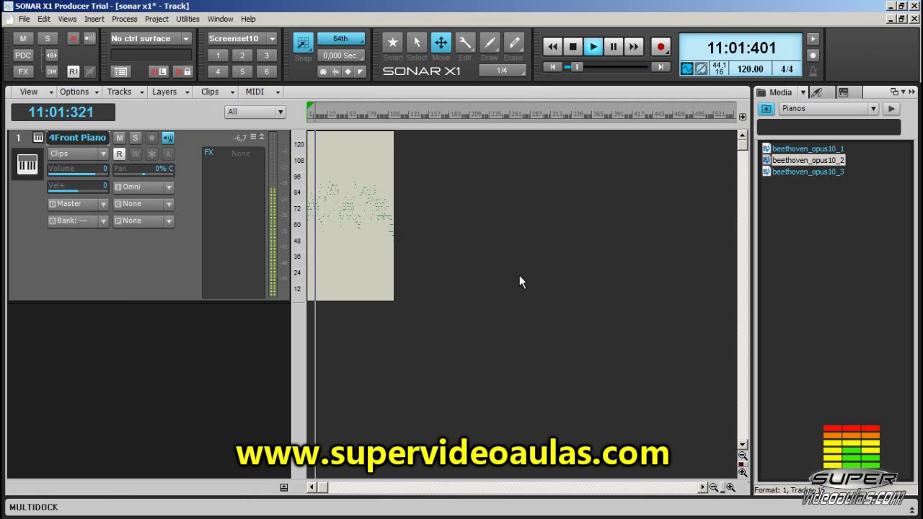
key(space)
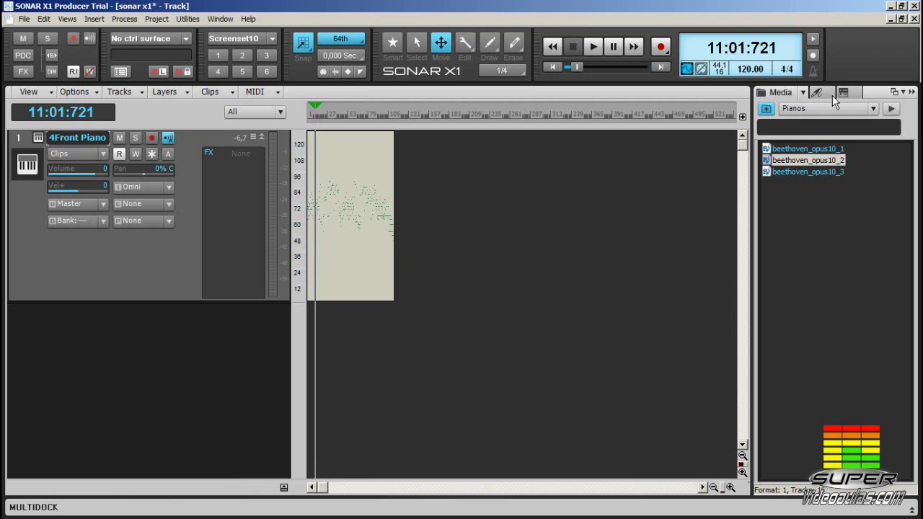
Set the project tempo to 80 and play the piano clip from 7:04:660
double_click(753, 69)
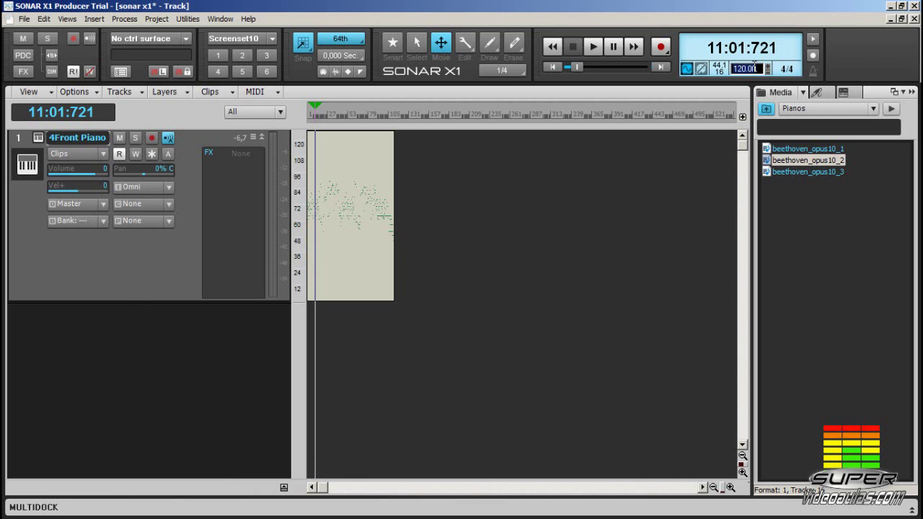
key(BackSpace)
text(8)
click(312, 113)
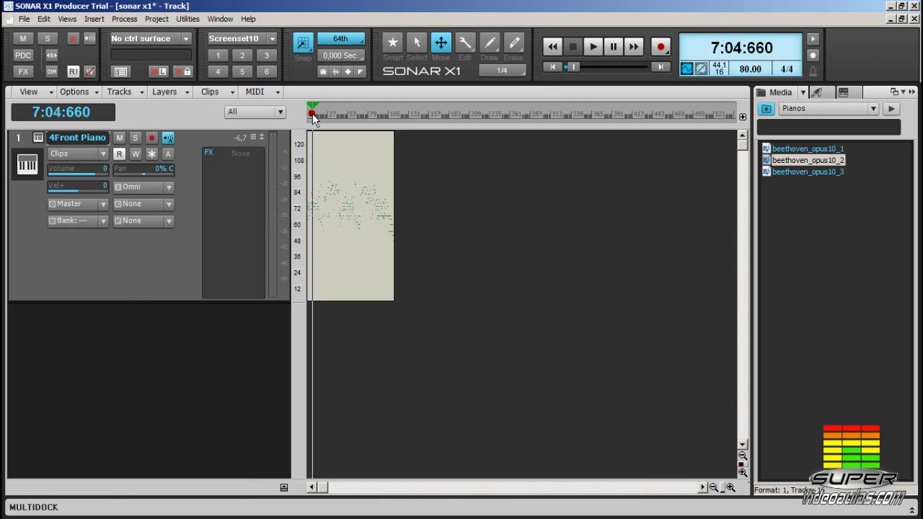
key(space)
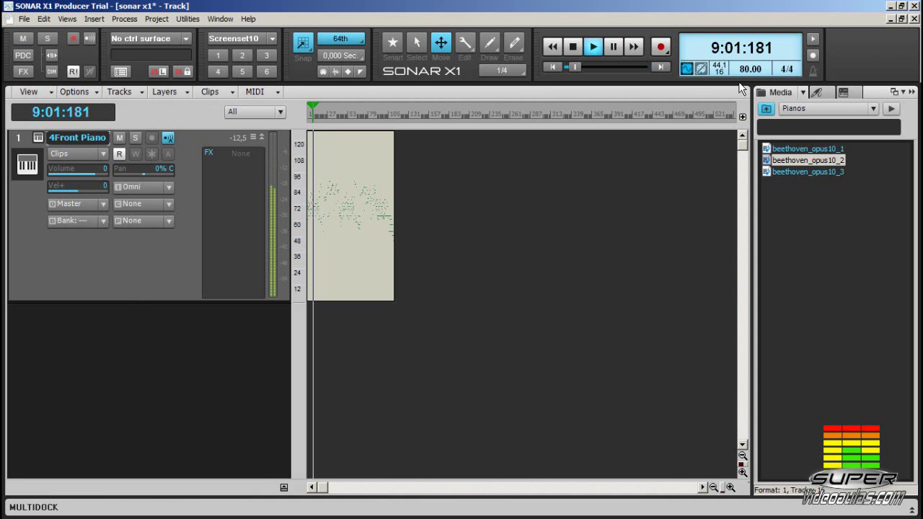
Raise the tempo to 150 and to 200 during playback, and stop around measure 23
double_click(752, 69)
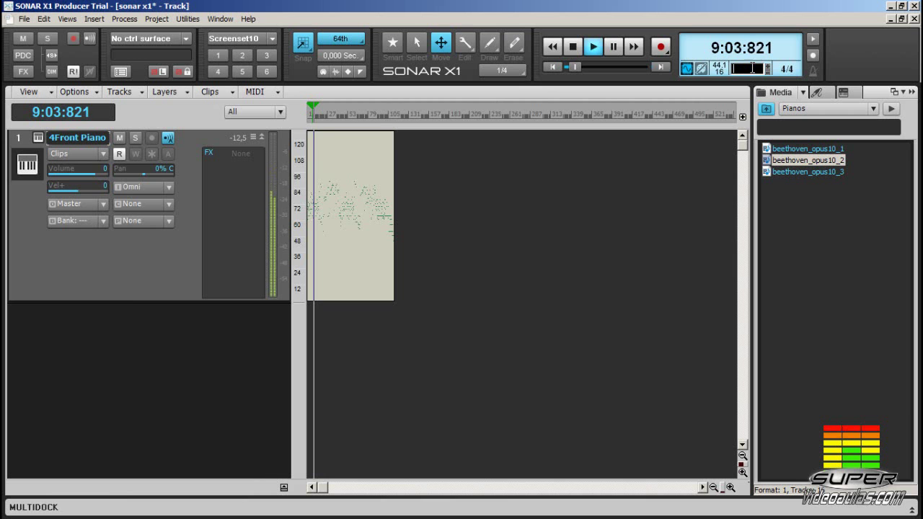
text(150)
key(Return)
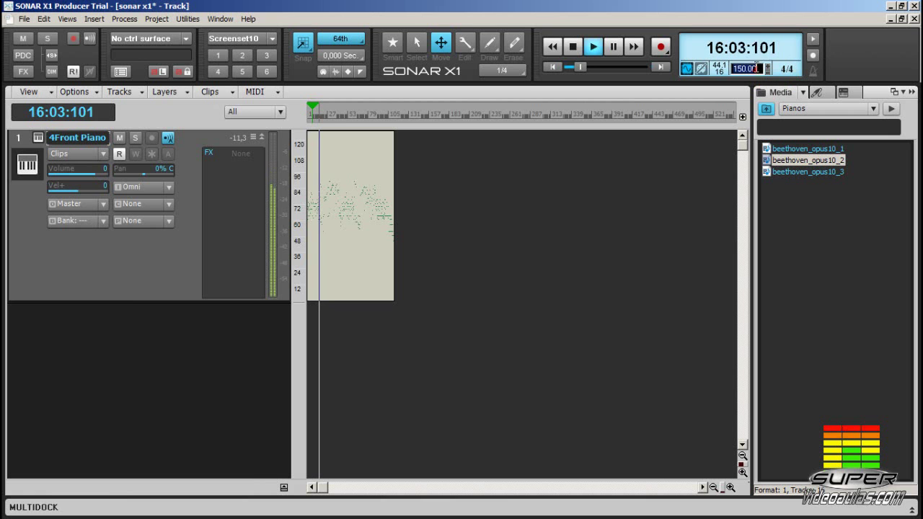
text(200)
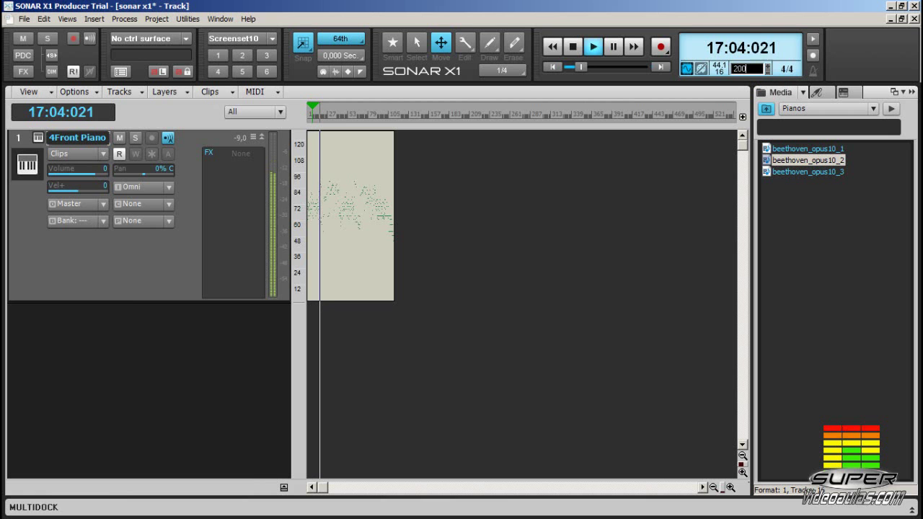
key(Return)
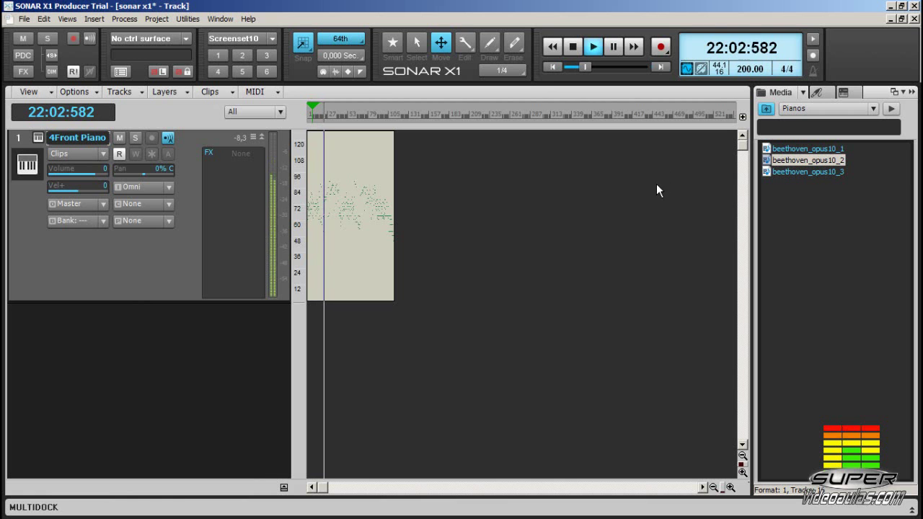
key(space)
Set the project tempo to 300 and play a short passage of the piano clip from 23:02:662
click(752, 69)
text(3000)
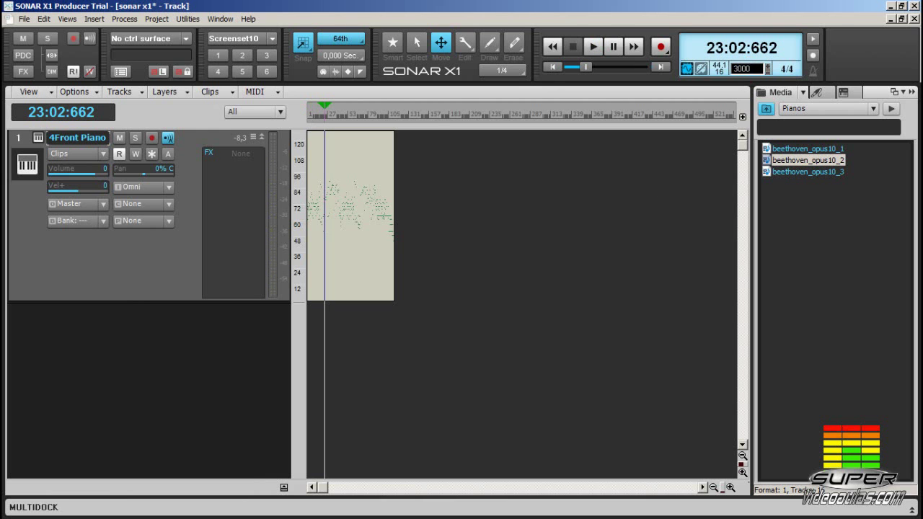
key(Return)
key(space)
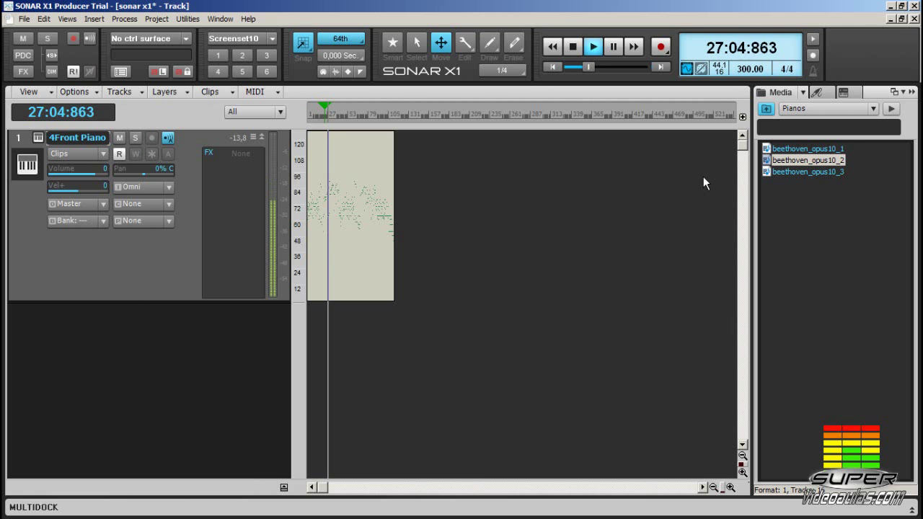
key(space)
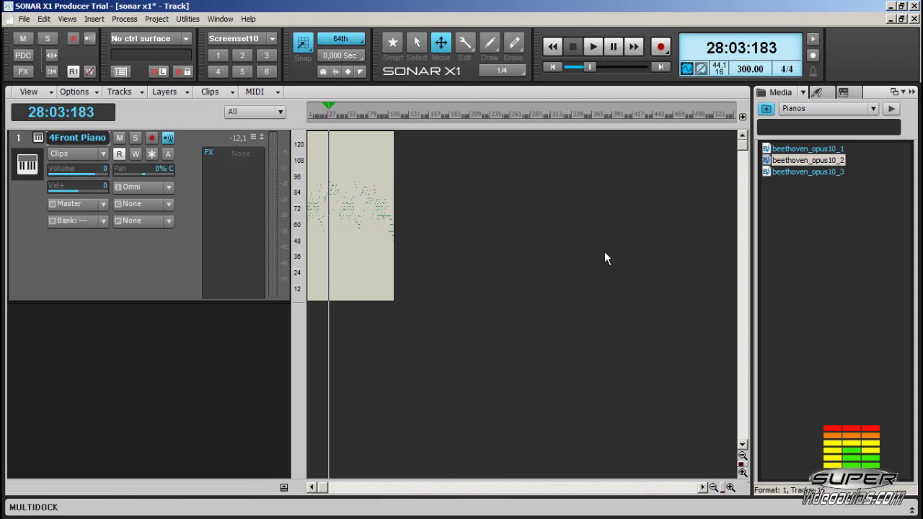
click(342, 144)
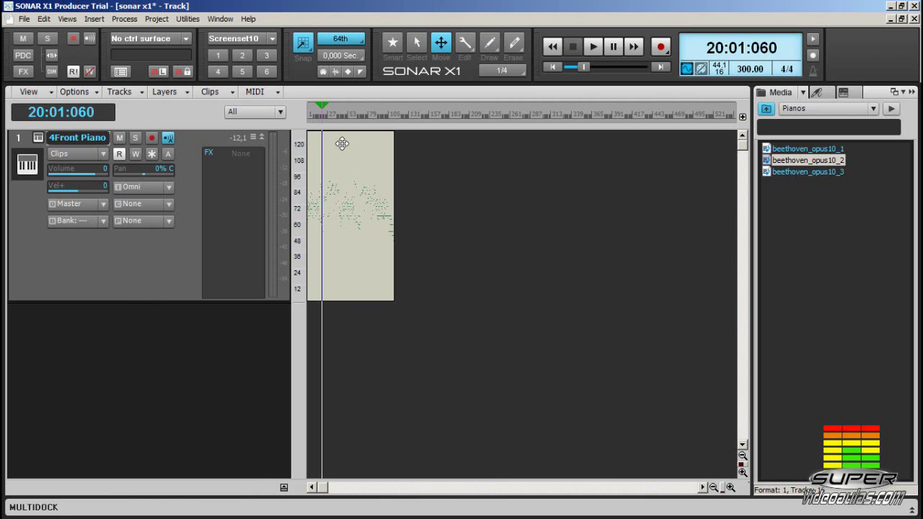